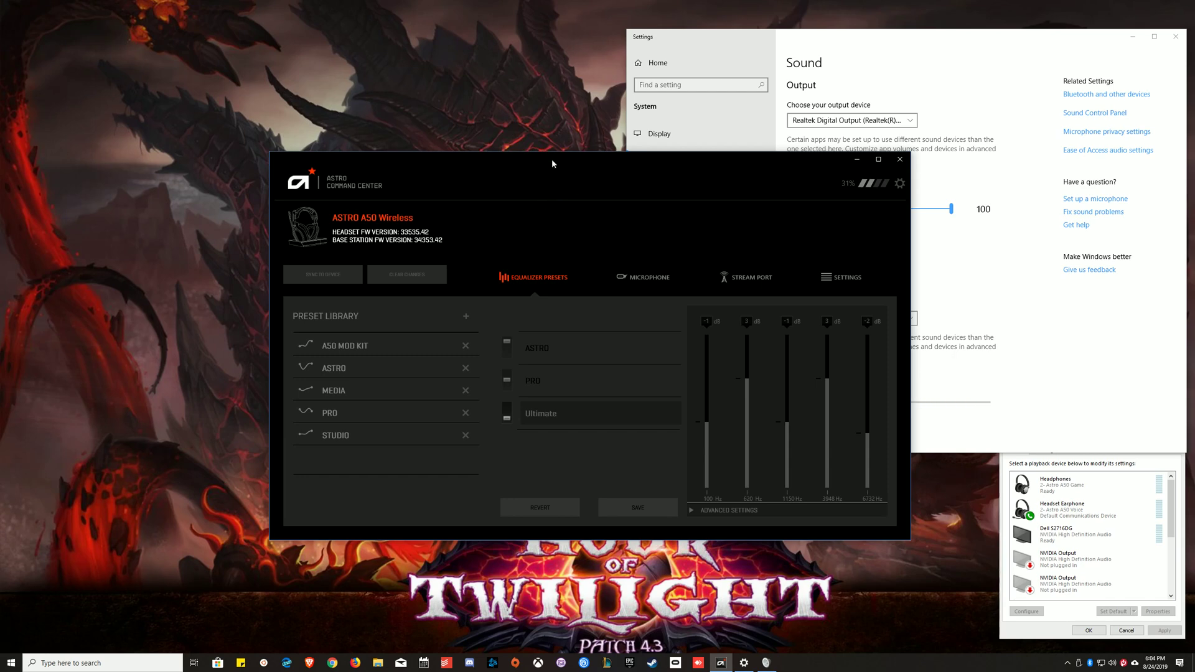
# Step: Browse the Perfect.astroeq and Ultimate.astroeq preset files, then cancel without importing either
pyautogui.moveTo(552, 160); pyautogui.dragTo(546, 189)
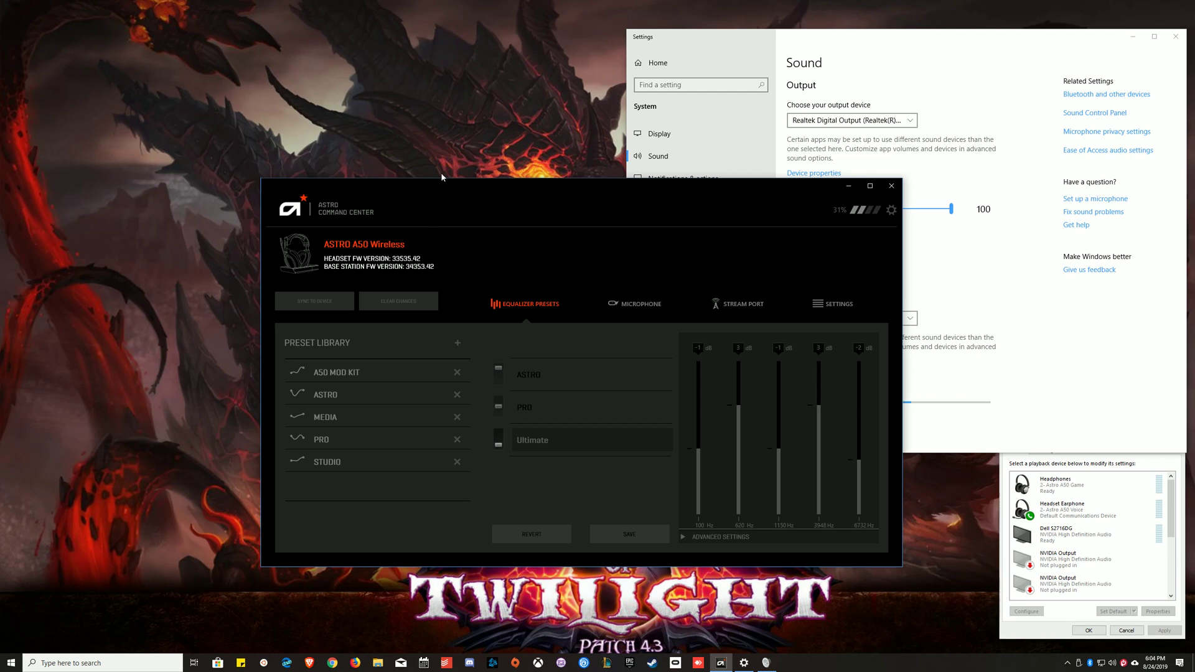
pyautogui.moveTo(450, 181); pyautogui.dragTo(462, 136)
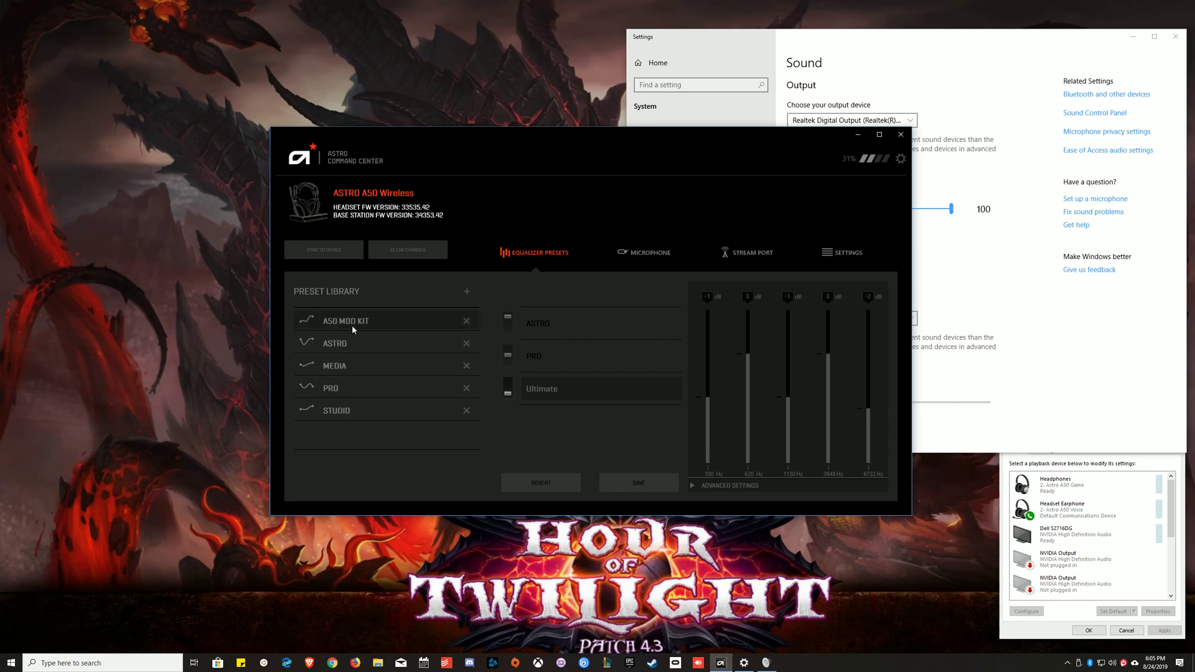
pyautogui.click(467, 292)
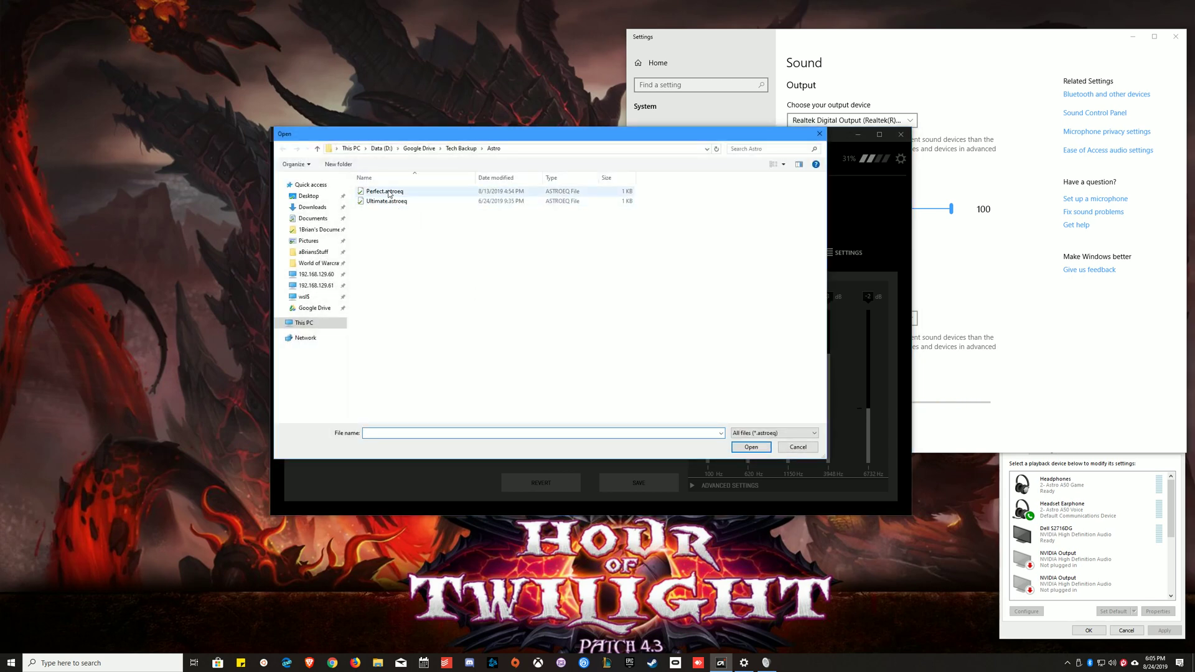
pyautogui.click(389, 193)
pyautogui.click(390, 201)
pyautogui.click(388, 193)
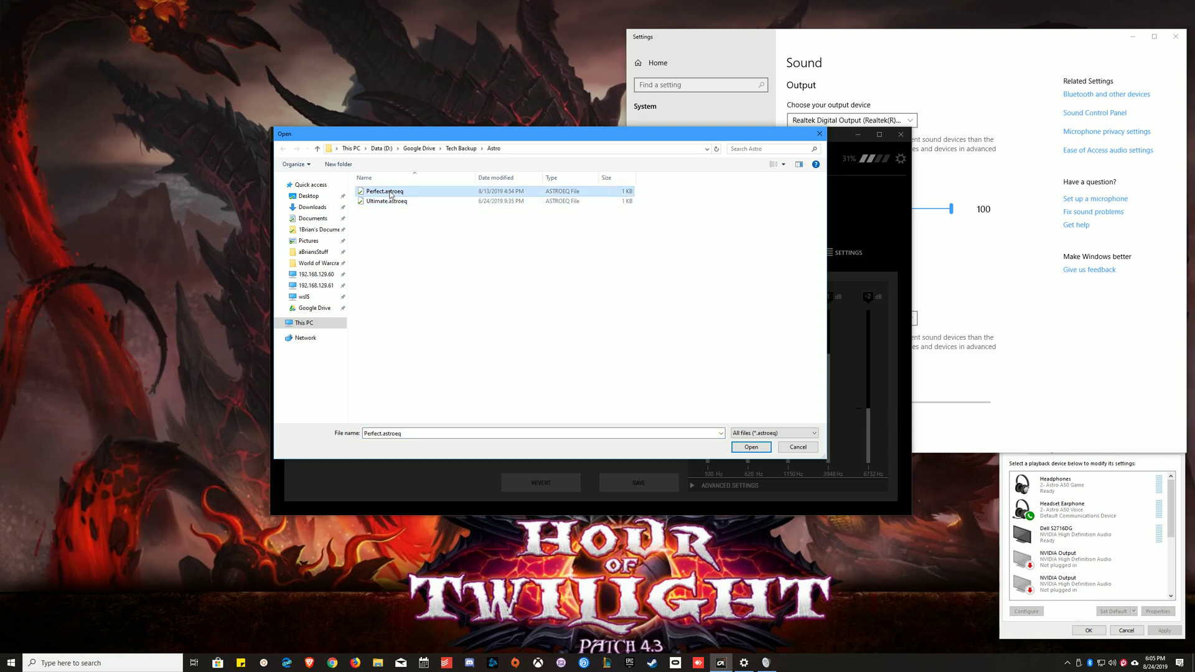
pyautogui.click(391, 202)
pyautogui.click(388, 192)
pyautogui.moveTo(695, 309); pyautogui.dragTo(607, 378)
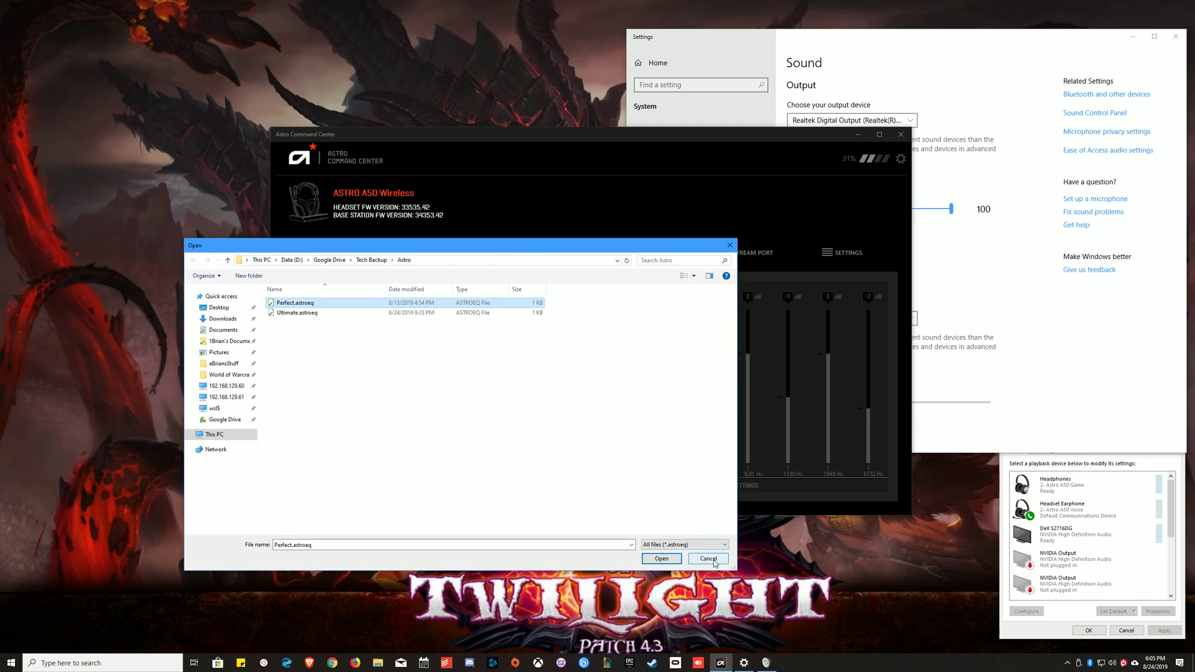
pyautogui.click(349, 313)
pyautogui.click(715, 558)
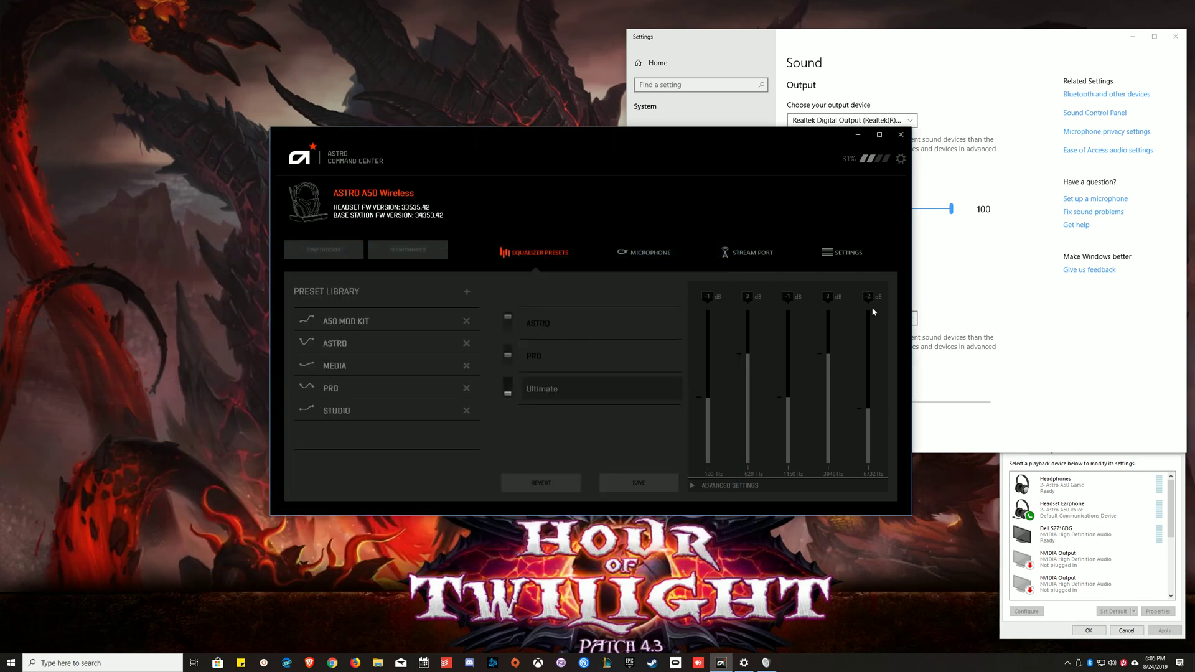
# Step: Inspect the 100 Hz center frequency in the advanced equalizer, then show the Microphone settings
pyautogui.click(720, 488)
pyautogui.click(521, 385)
pyautogui.click(440, 214)
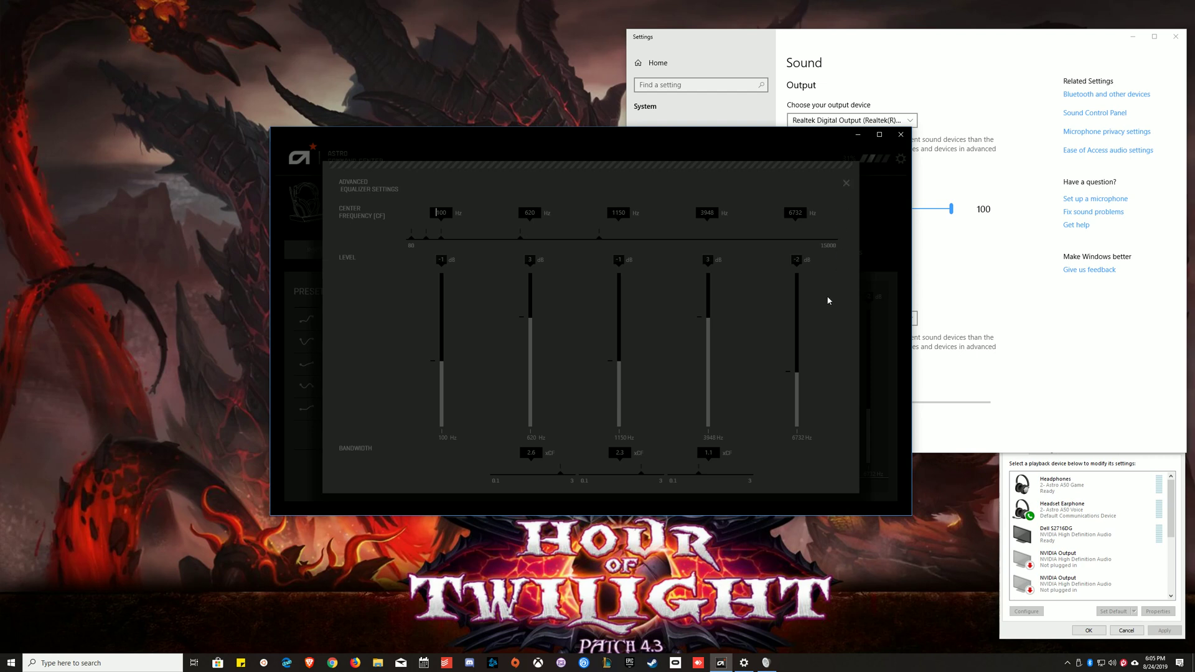
pyautogui.click(846, 183)
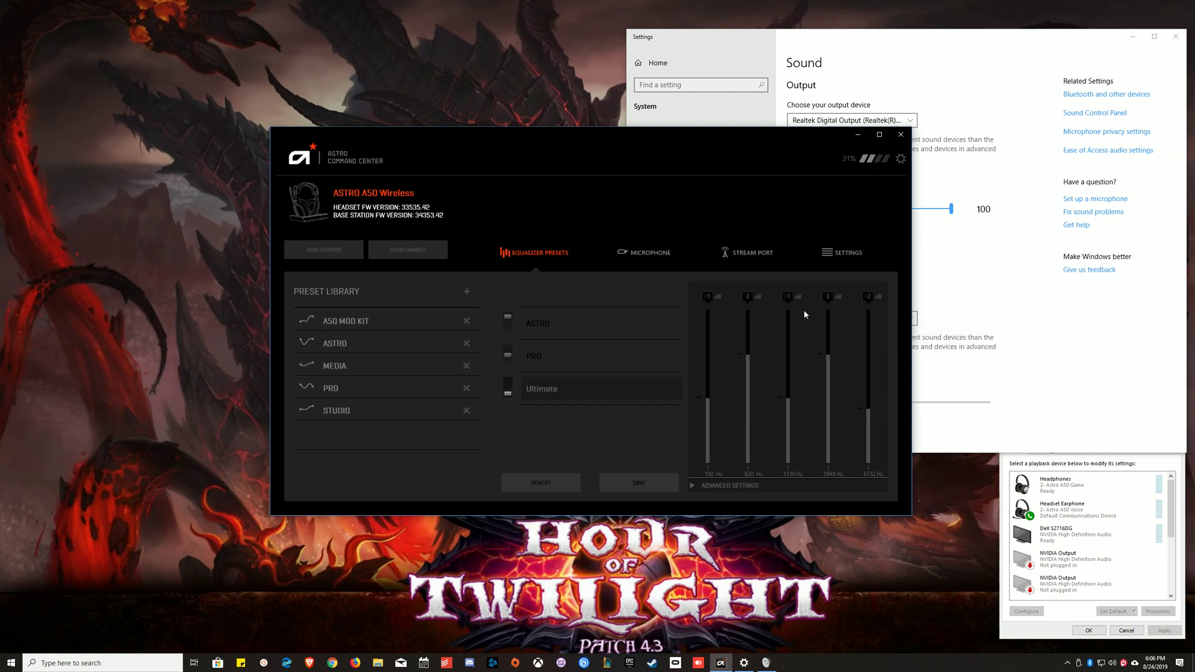
pyautogui.click(643, 255)
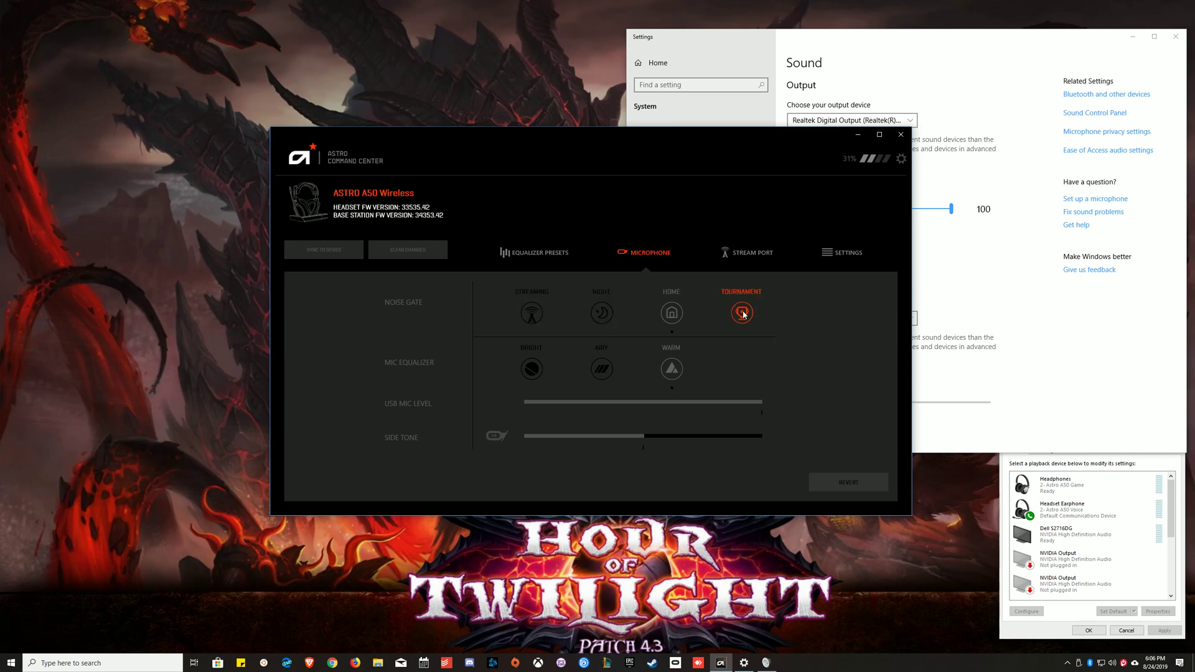
pyautogui.moveTo(744, 314)
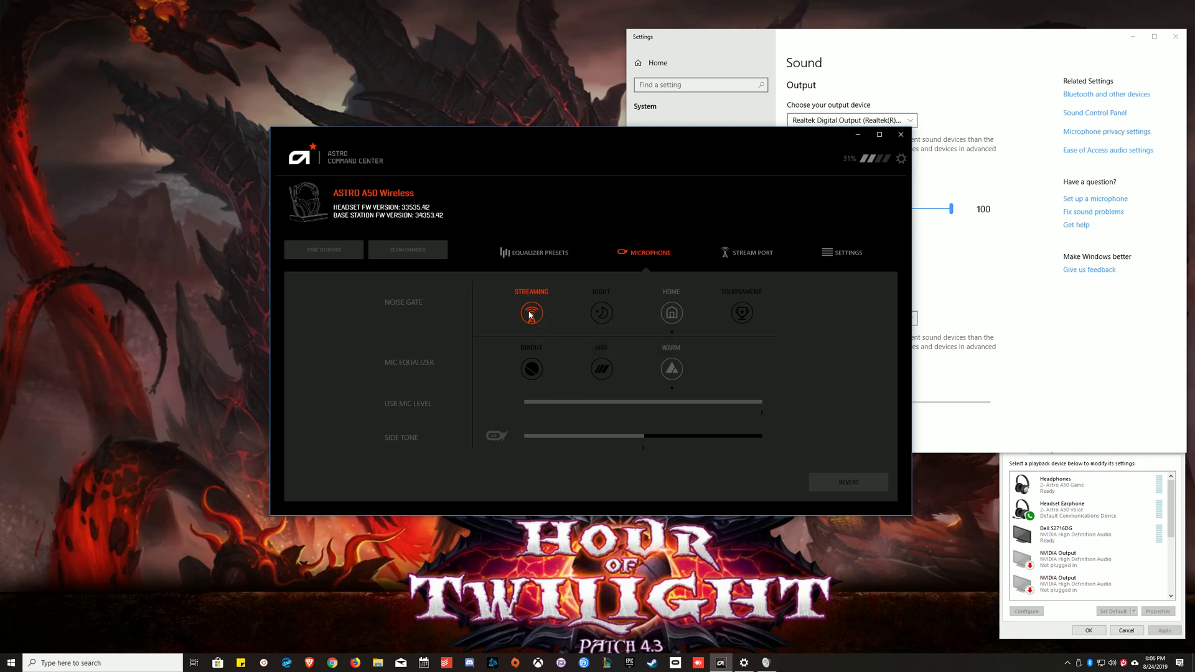
pyautogui.click(602, 312)
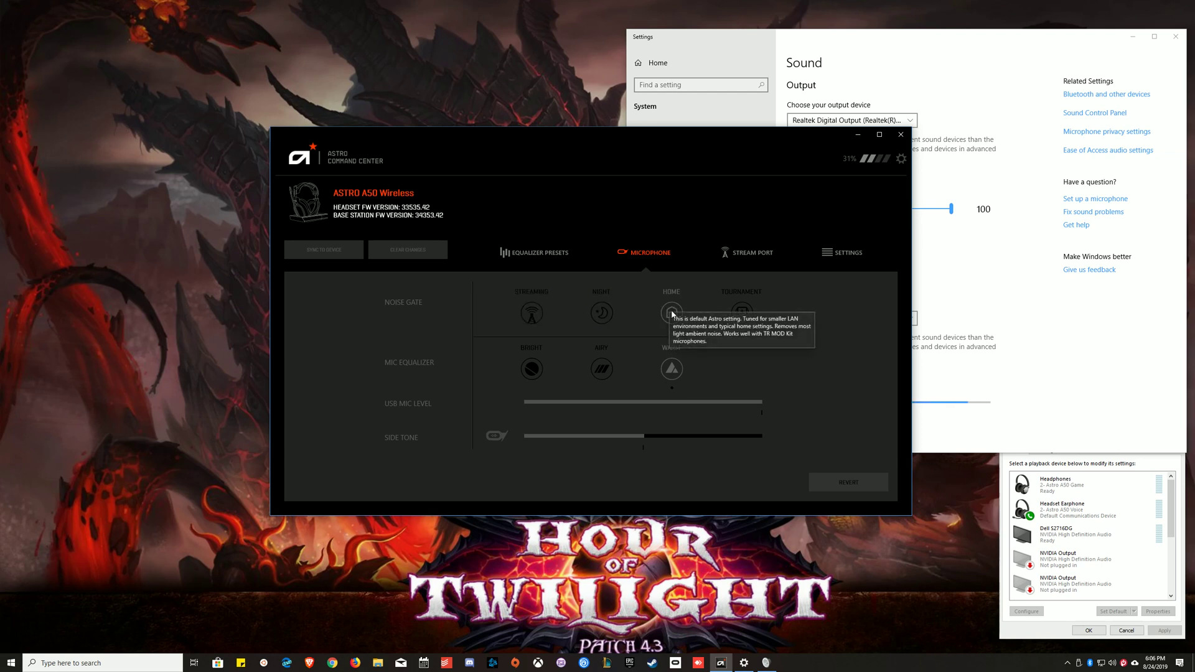
pyautogui.click(742, 313)
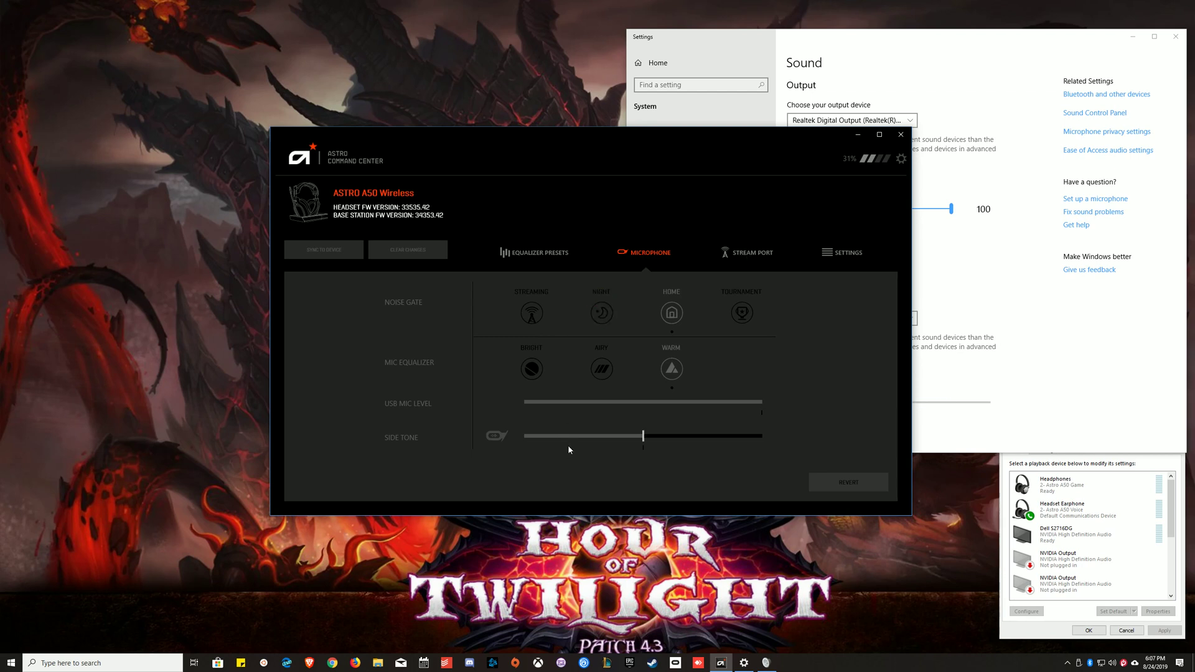
pyautogui.click(736, 254)
pyautogui.click(641, 255)
# Step: Show the stream port level mix, move the Windows Sound dialog top-left, then open Settings
pyautogui.click(752, 253)
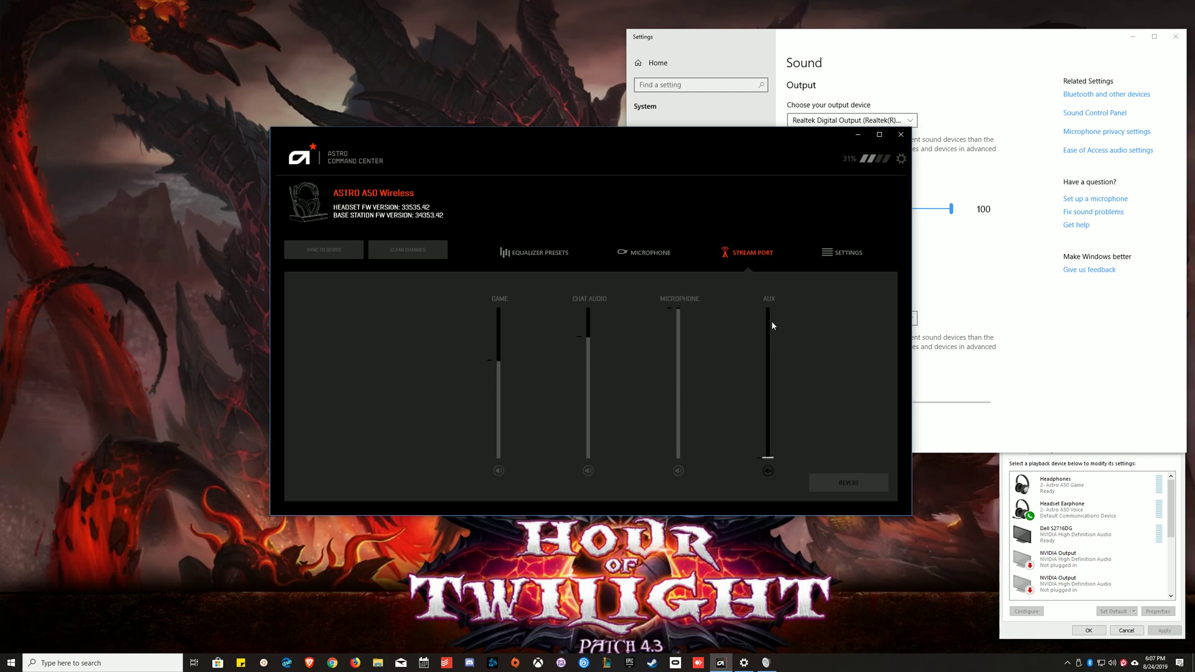
pyautogui.click(1130, 468)
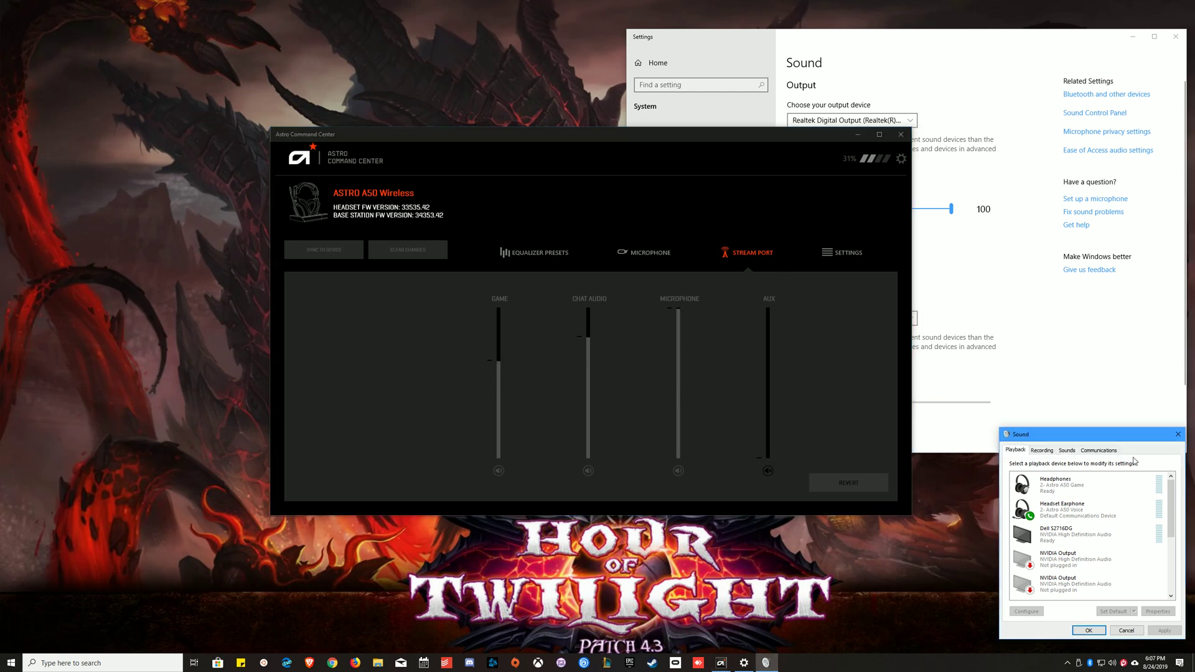
pyautogui.moveTo(1096, 434); pyautogui.dragTo(209, 94)
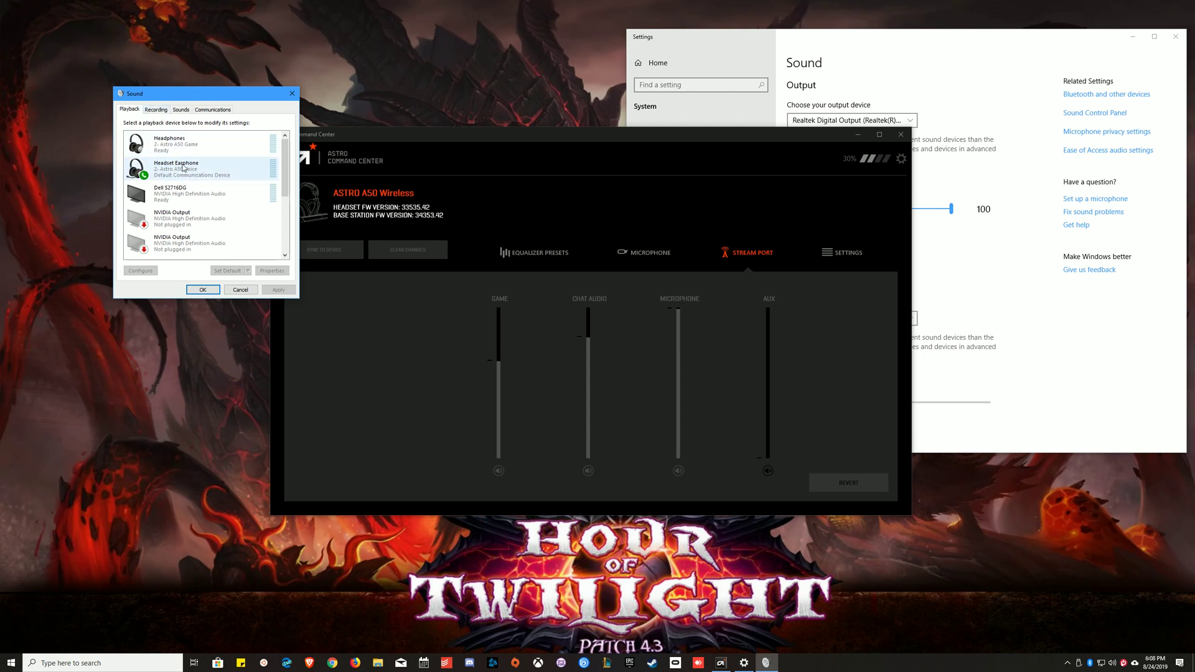
pyautogui.click(846, 251)
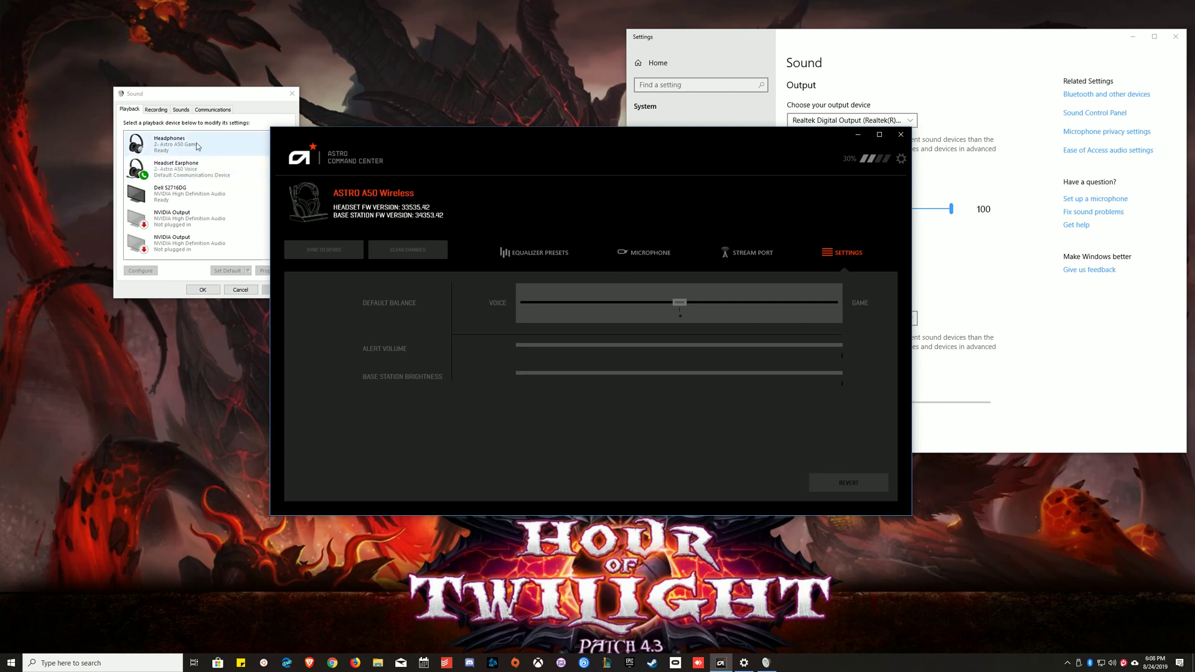
# Step: Show the Recording devices list in the Windows Sound dialog
pyautogui.click(157, 110)
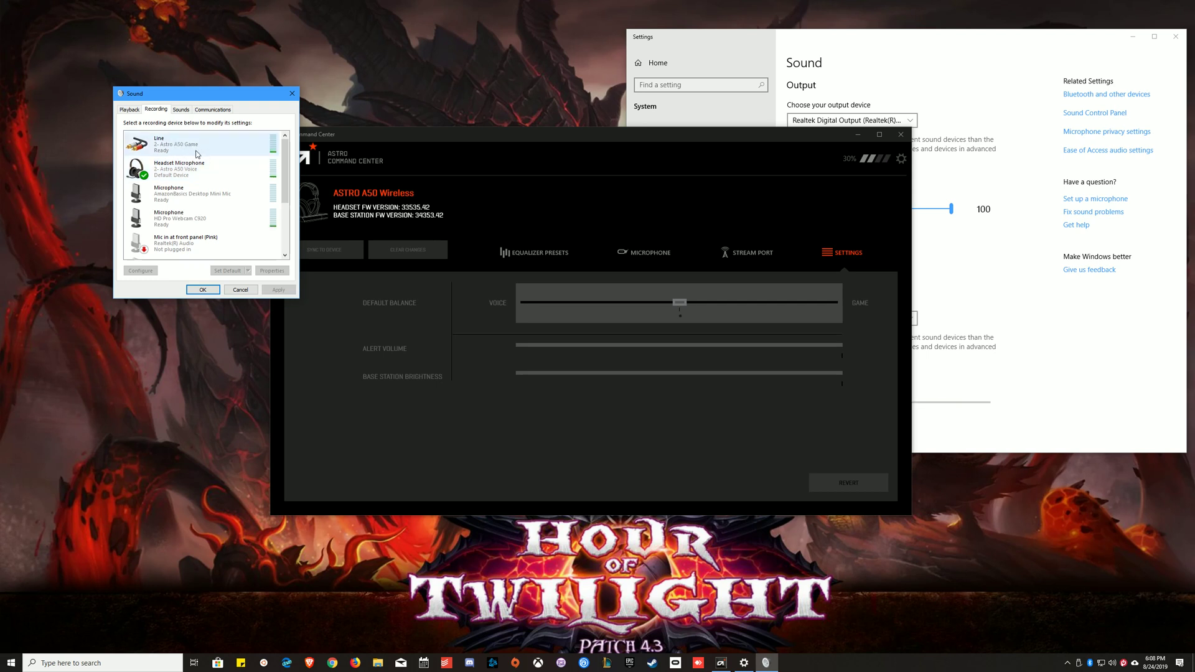
pyautogui.scroll(-4, 243, 187)
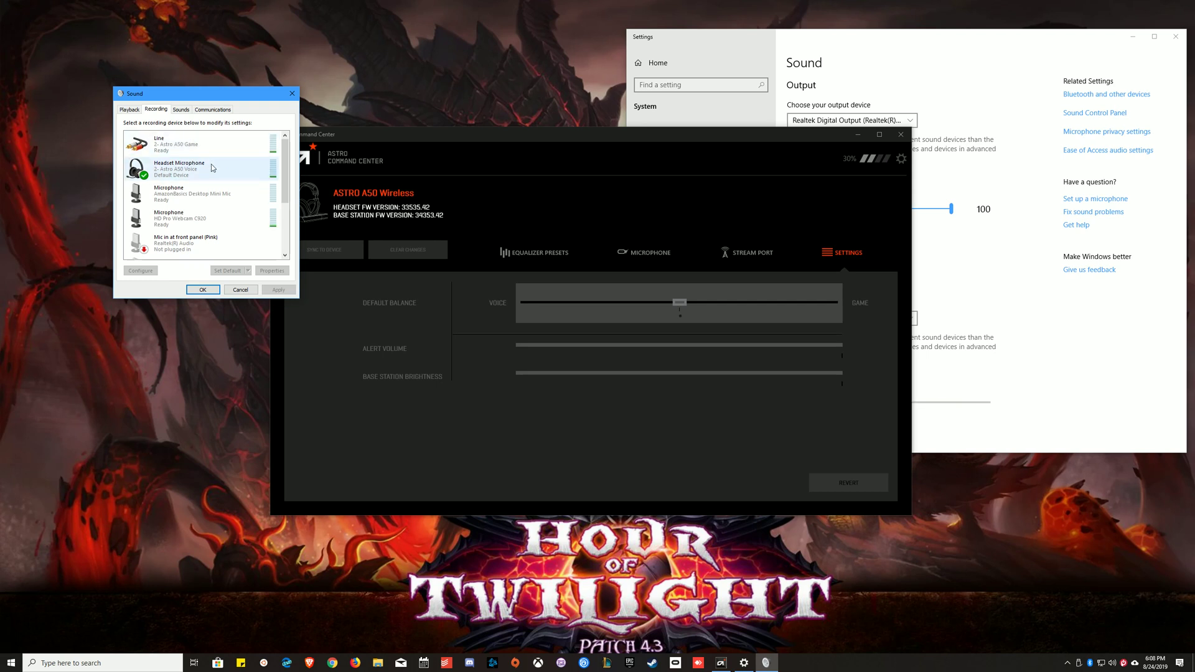
pyautogui.scroll(-1, 278, 236)
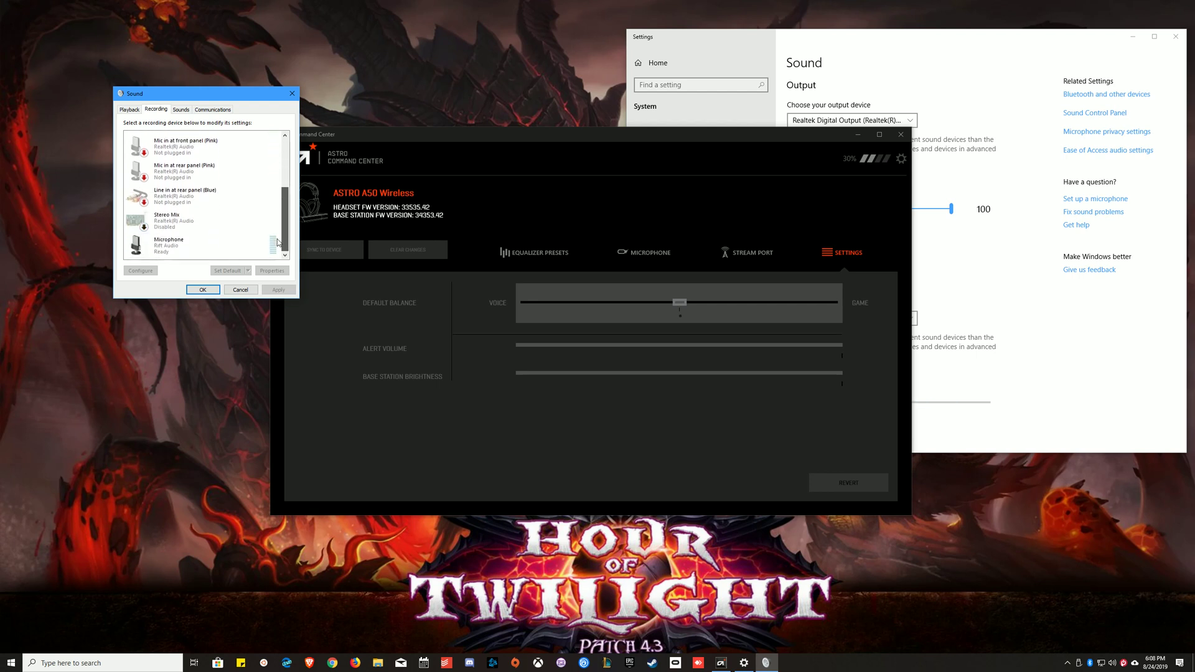
pyautogui.scroll(3, 277, 242)
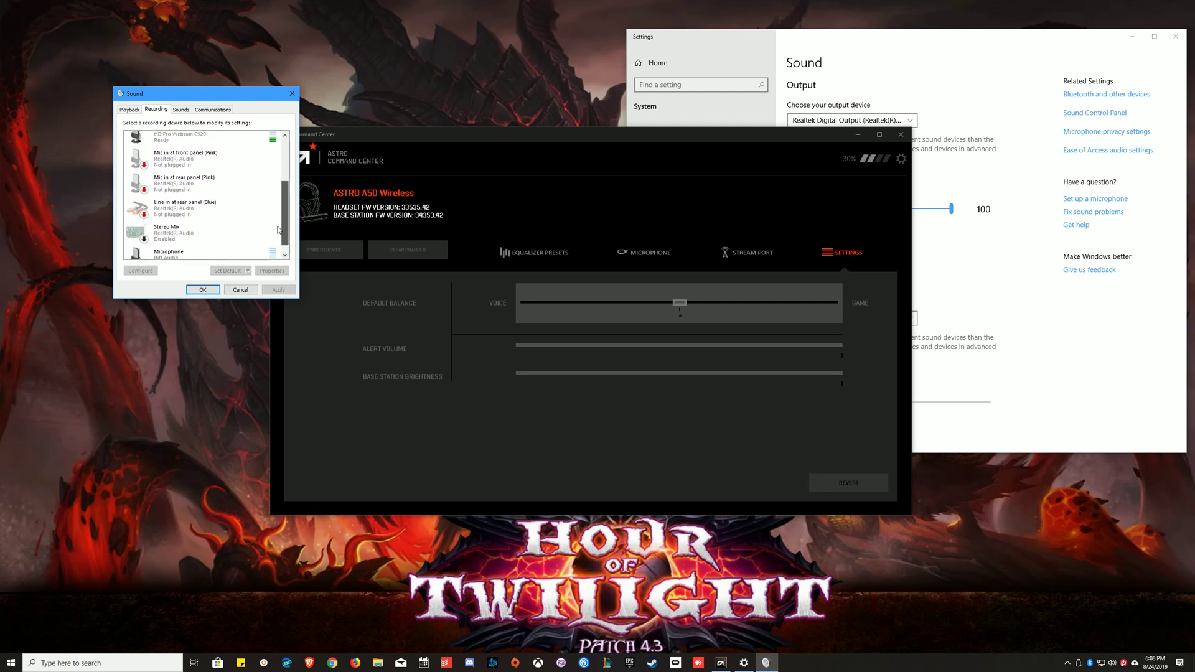
pyautogui.scroll(1, 278, 193)
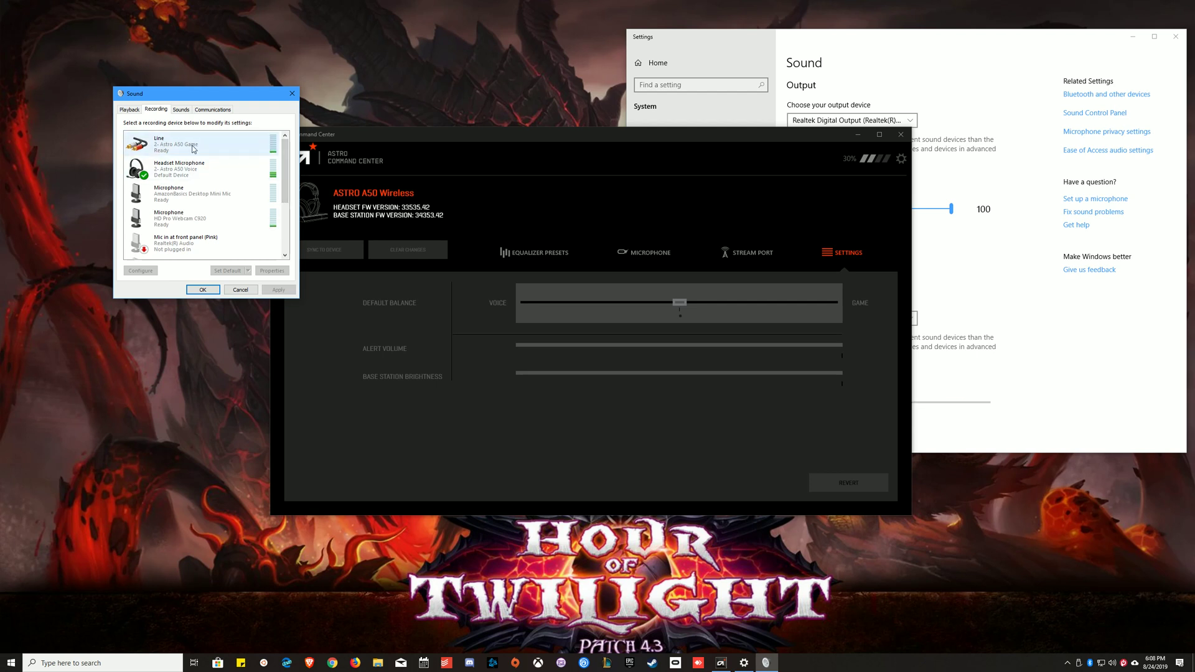
pyautogui.click(129, 110)
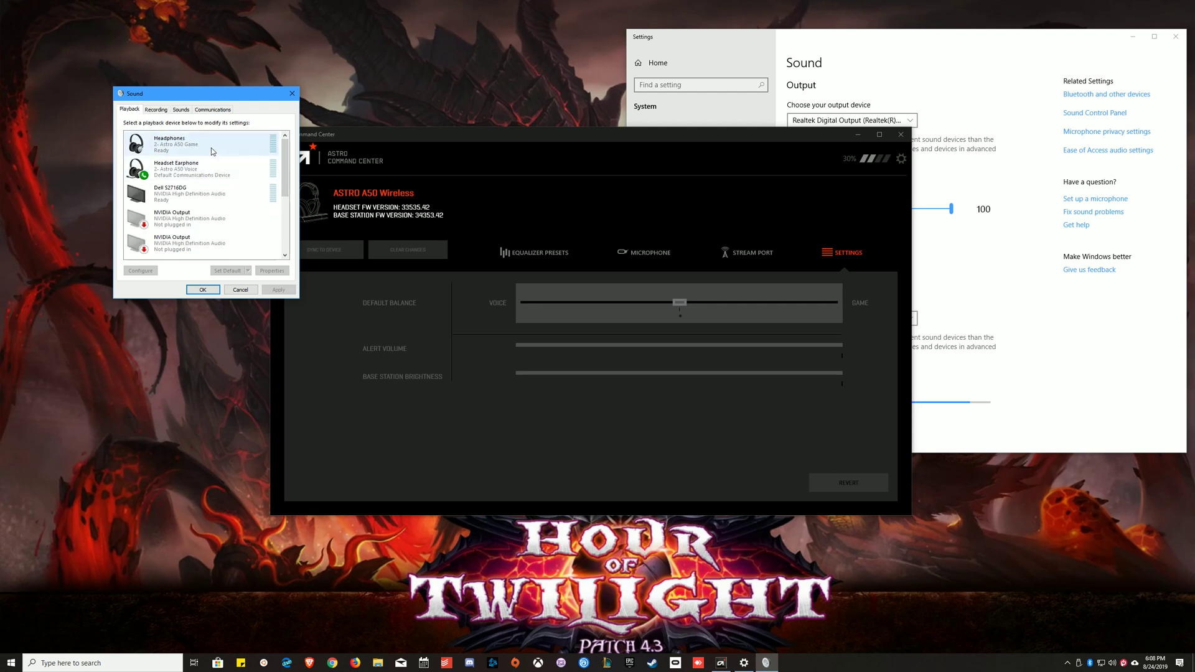
pyautogui.click(184, 150)
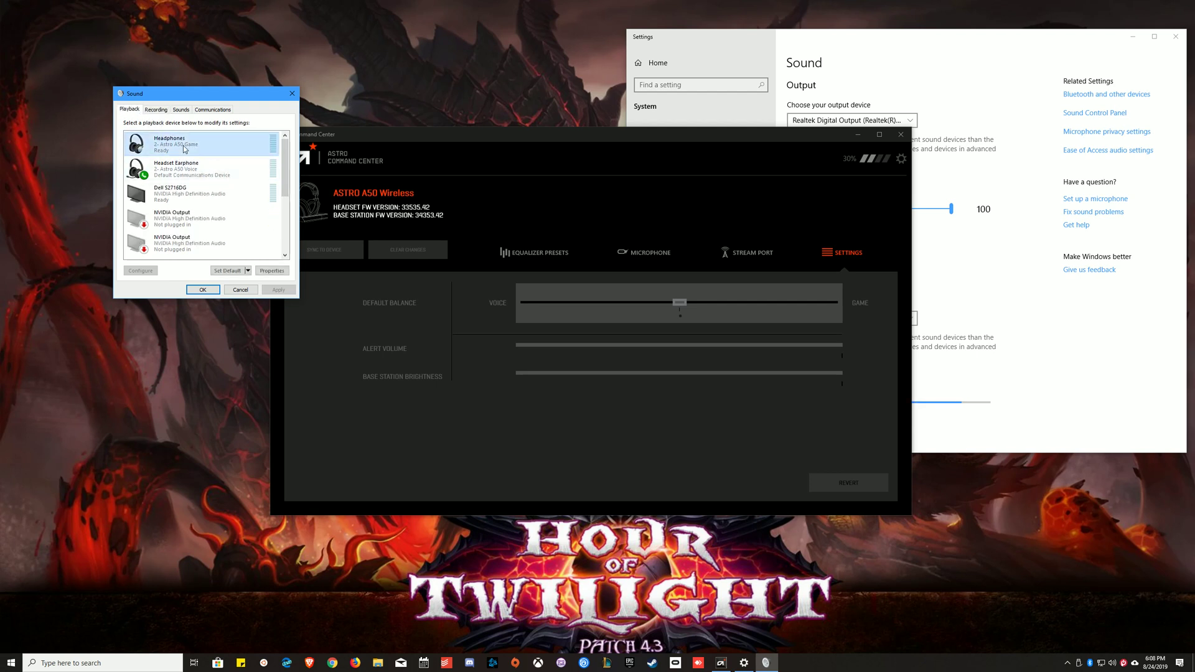
pyautogui.click(156, 109)
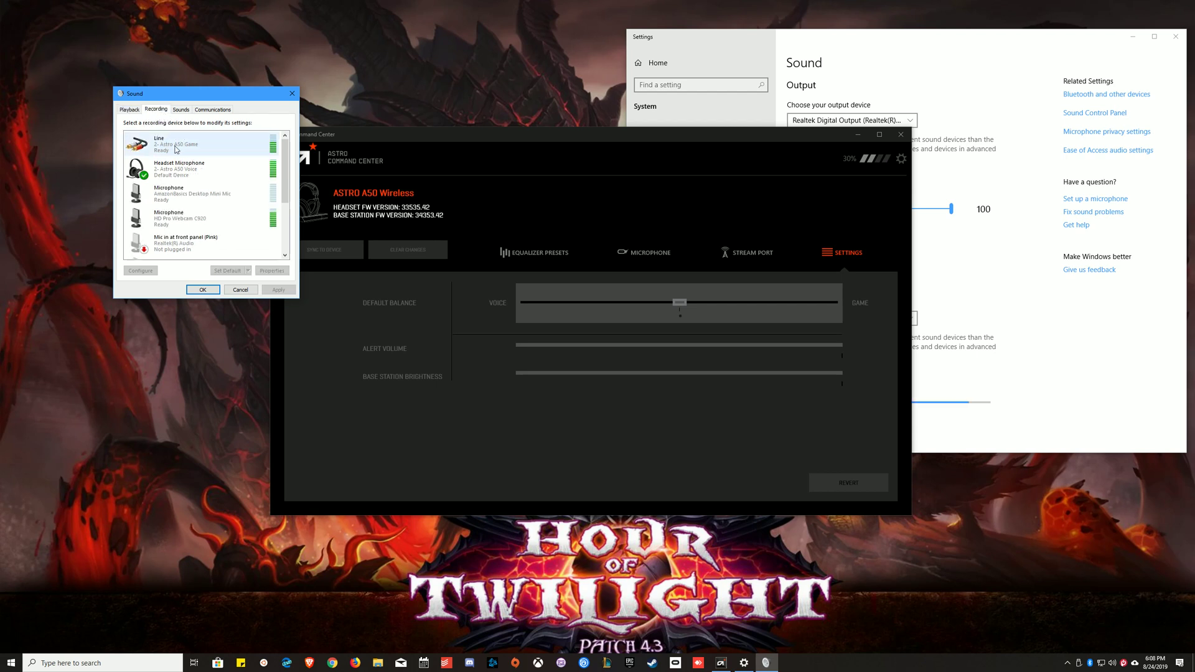
pyautogui.click(268, 271)
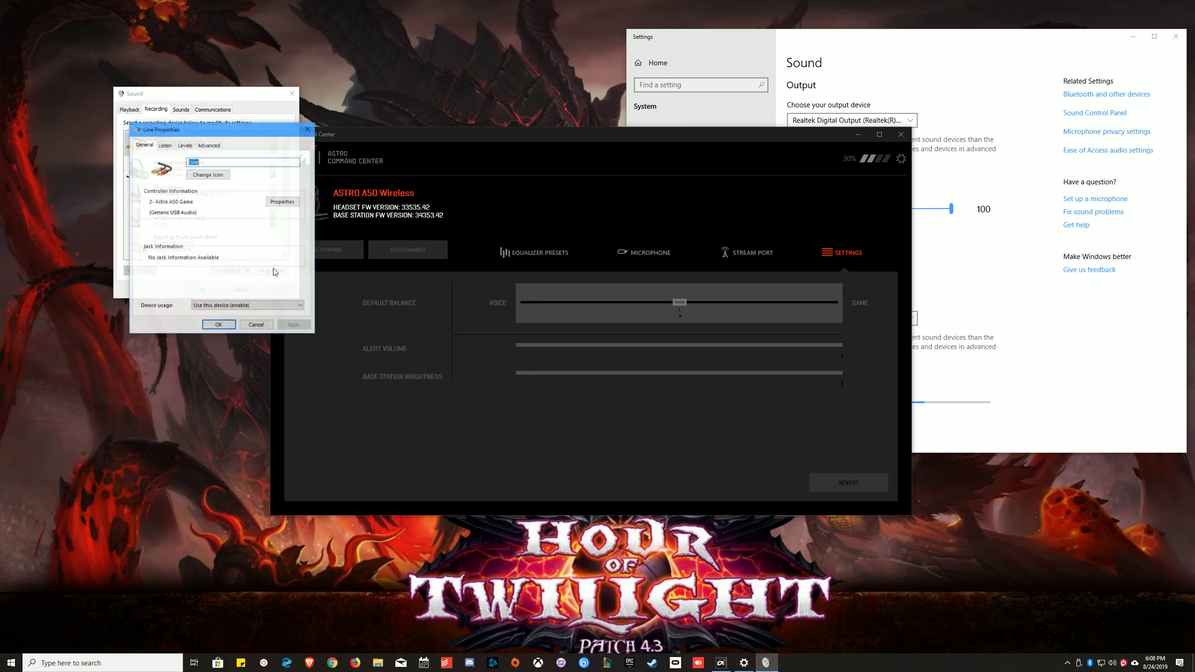
pyautogui.click(166, 145)
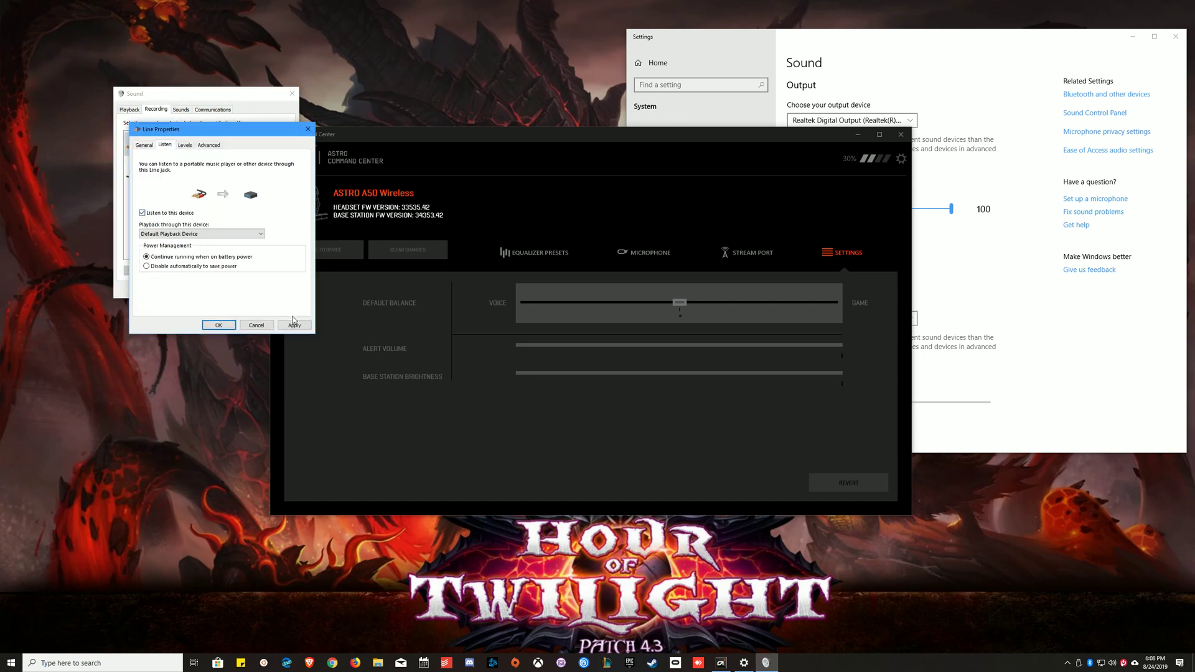
pyautogui.click(218, 325)
pyautogui.rightClick(170, 152)
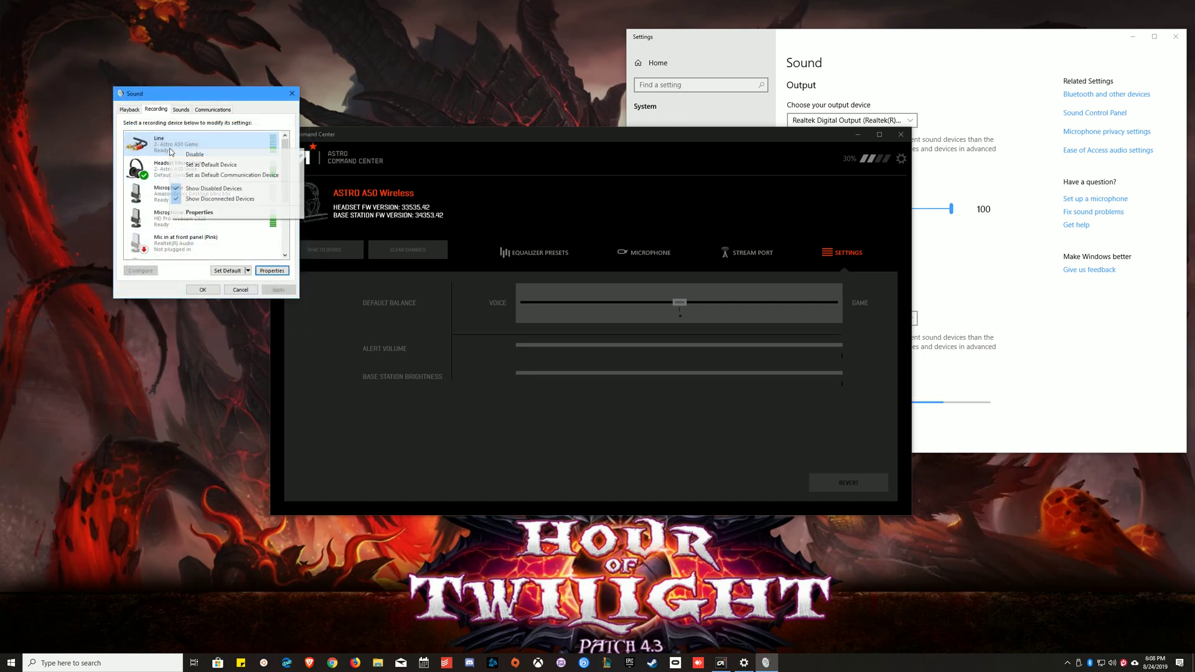
pyautogui.click(186, 219)
pyautogui.click(166, 145)
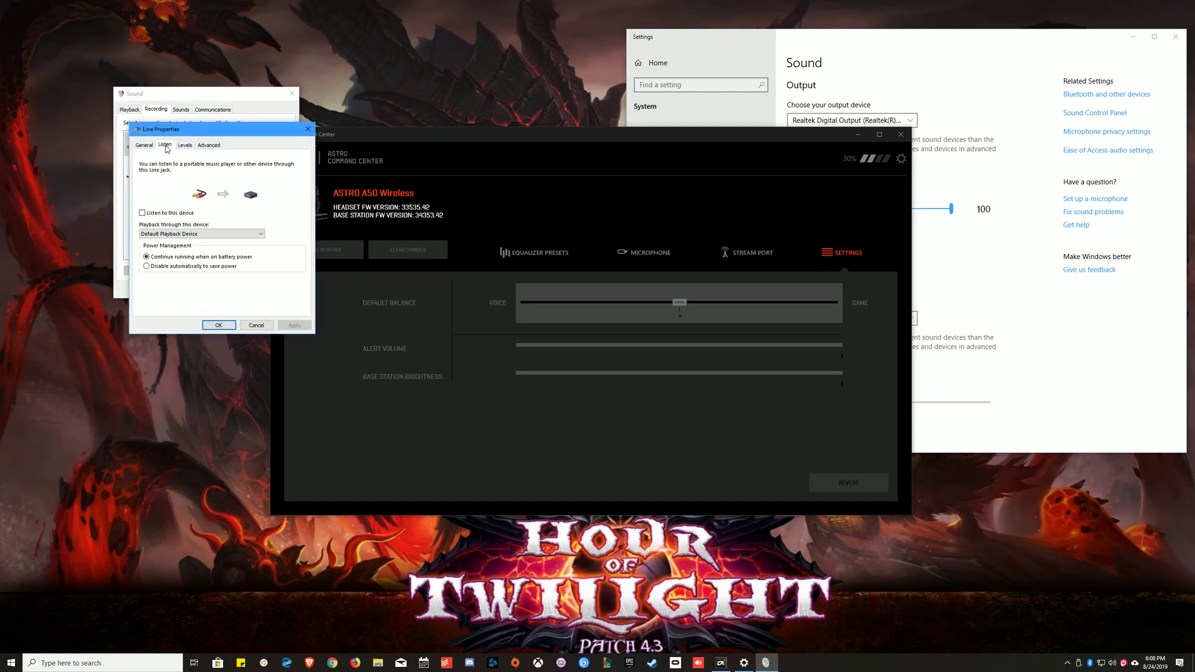
pyautogui.click(198, 234)
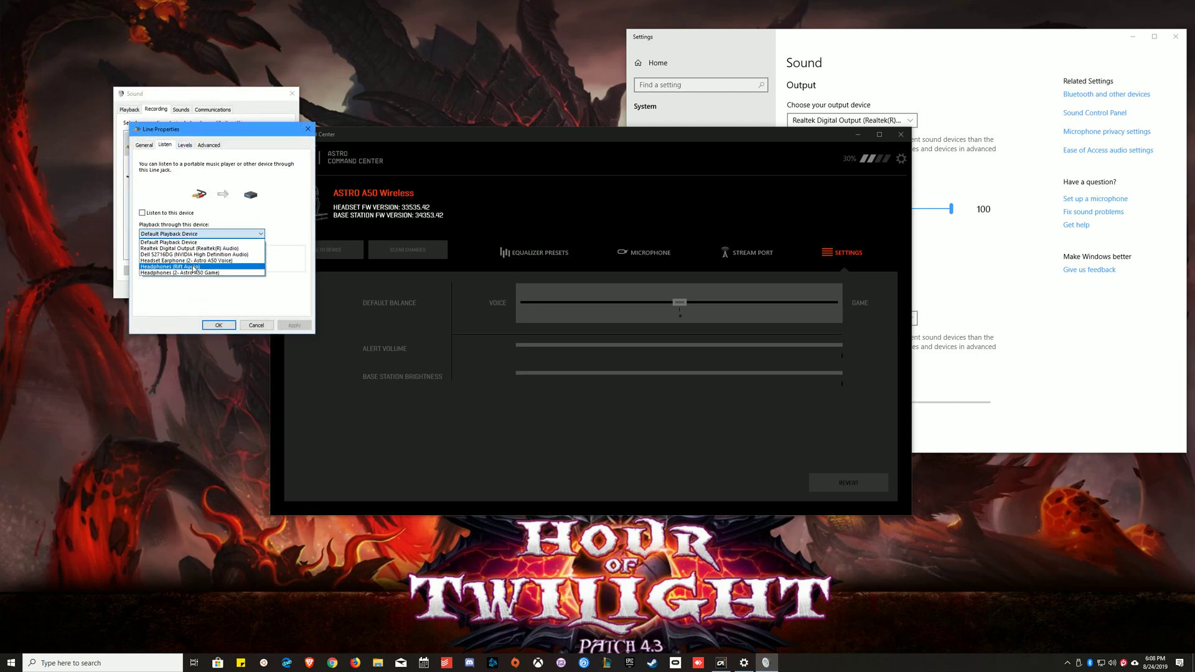
pyautogui.click(196, 248)
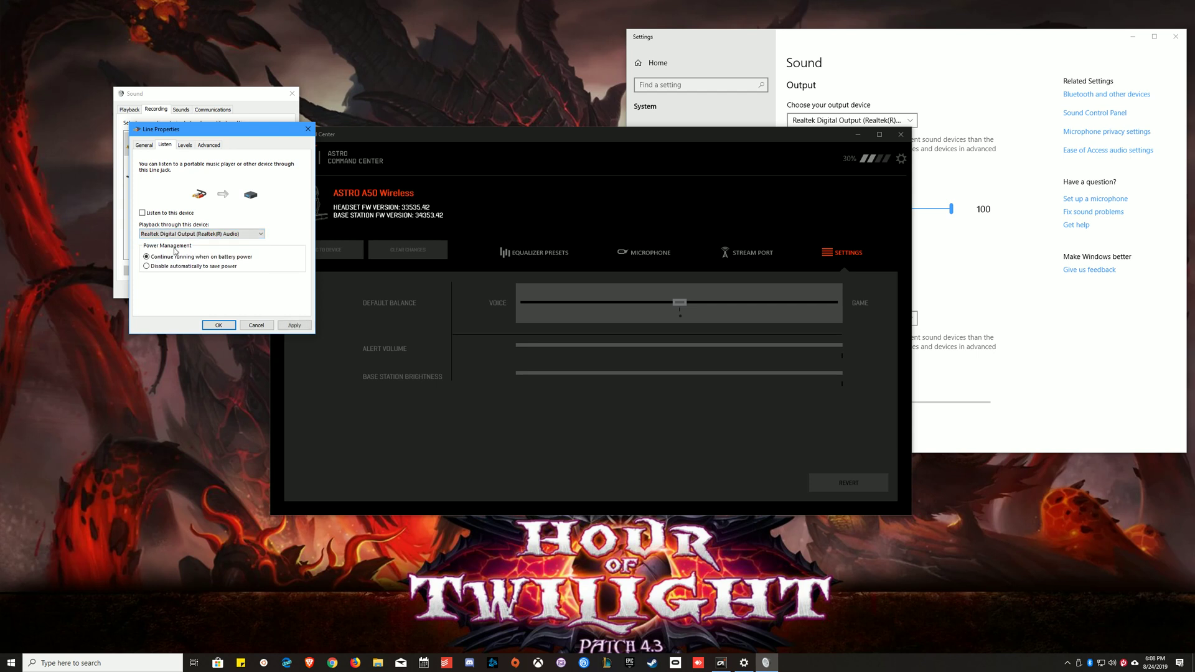
pyautogui.click(170, 214)
pyautogui.click(256, 325)
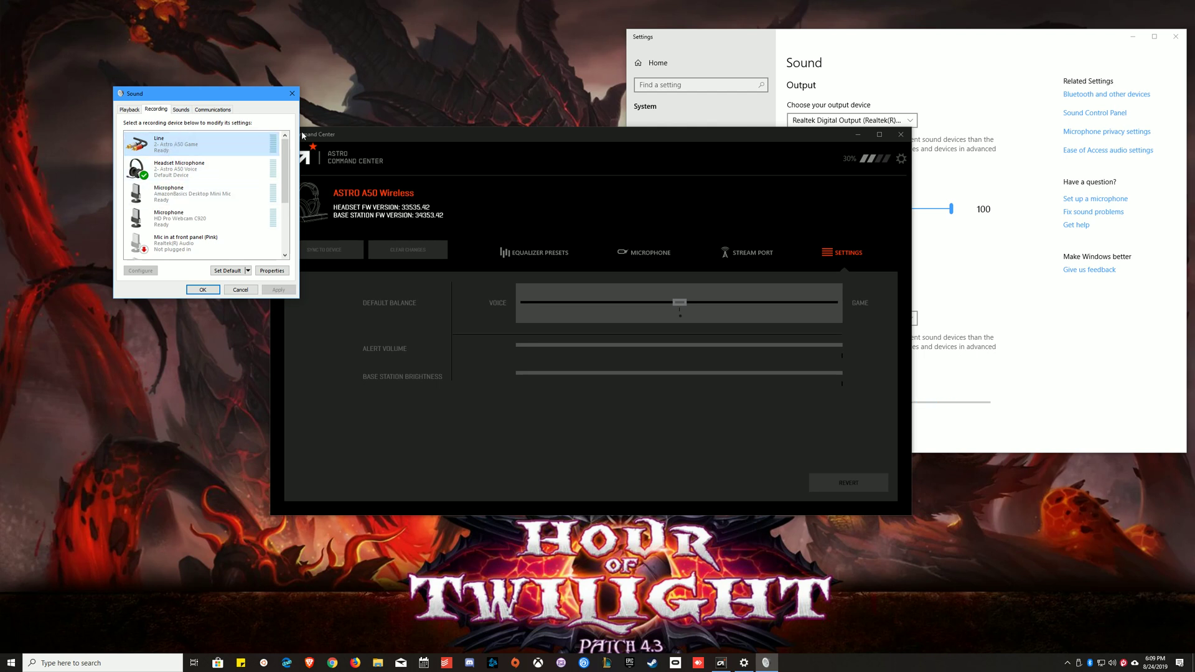
# Step: Dismiss the gear options menu and return to the Equalizer Presets page's preset library
pyautogui.click(902, 158)
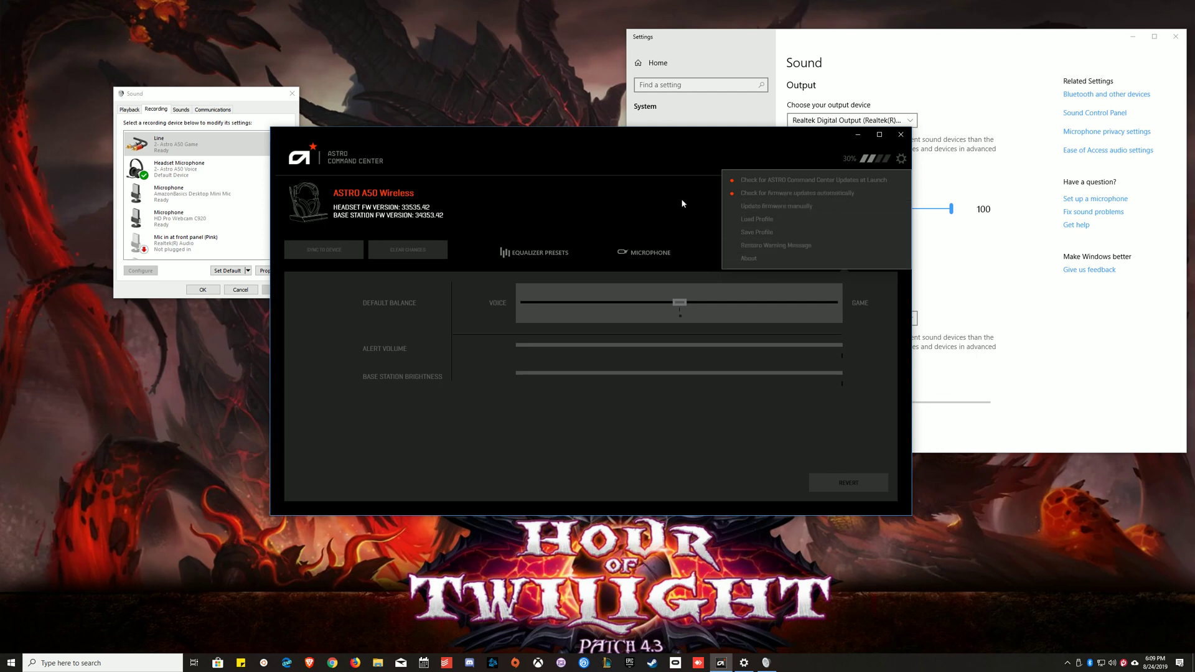
pyautogui.click(626, 199)
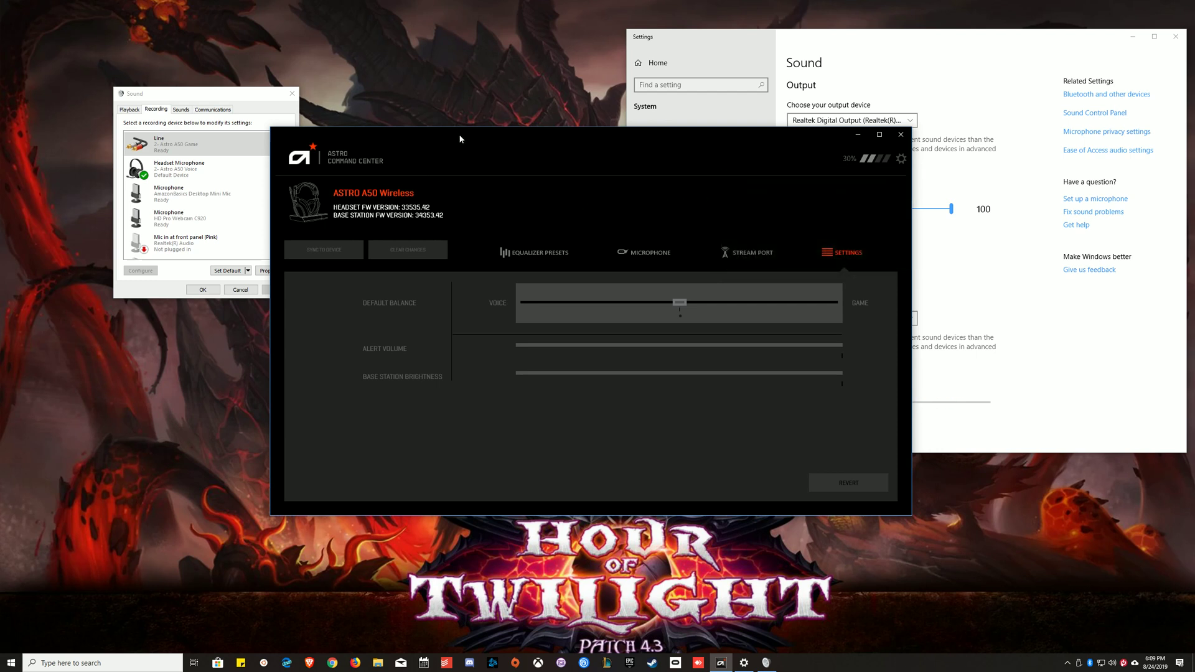
pyautogui.moveTo(460, 138); pyautogui.dragTo(486, 155)
pyautogui.click(555, 268)
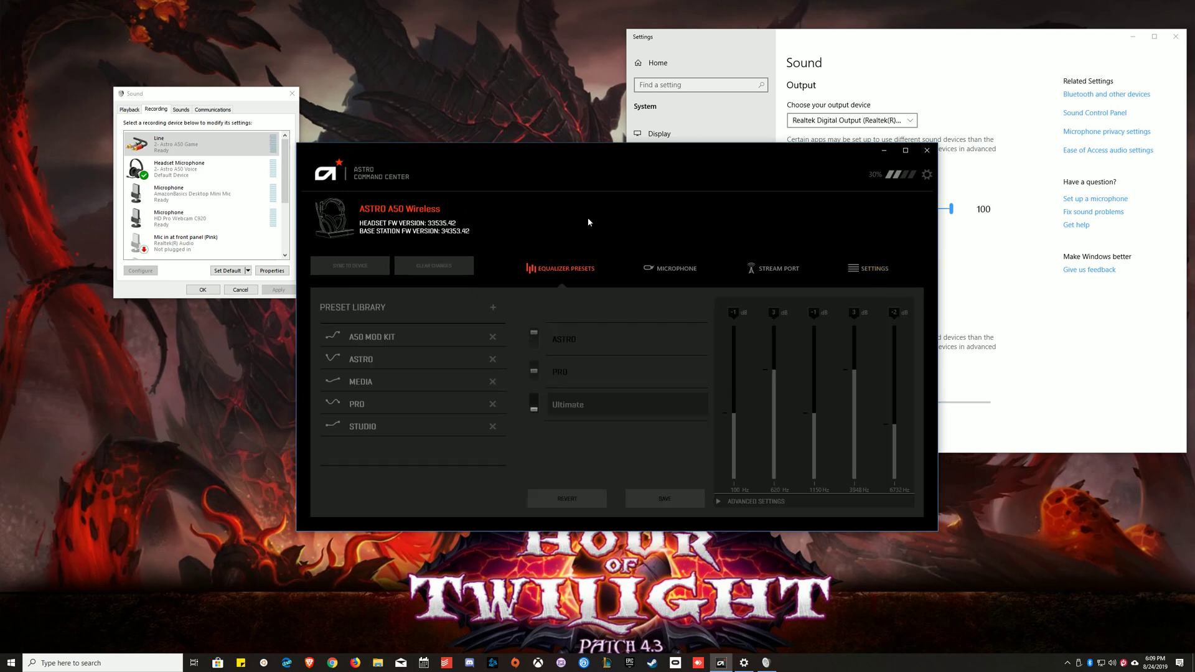
# Step: Move the Sound dialog aside and bring the Windows Sound settings page to the front
pyautogui.moveTo(220, 98); pyautogui.dragTo(266, 81)
pyautogui.click(875, 36)
pyautogui.moveTo(892, 41)
pyautogui.mouseDown()
pyautogui.moveTo(879, 31)
pyautogui.moveTo(889, 33)
pyautogui.mouseUp()
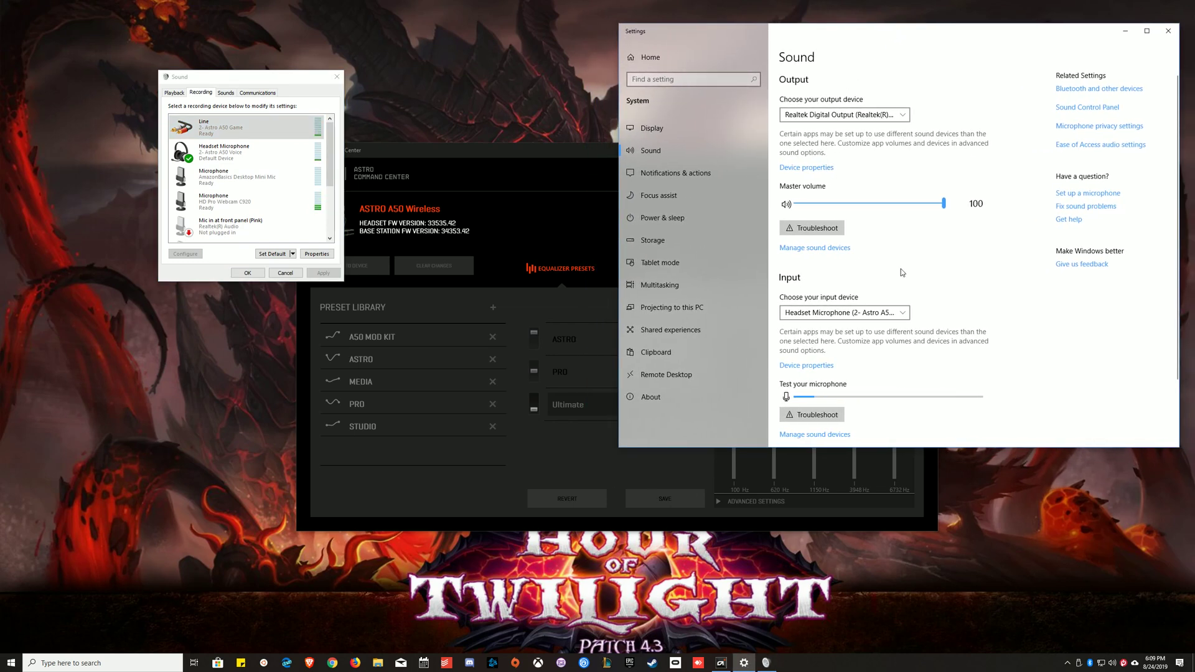